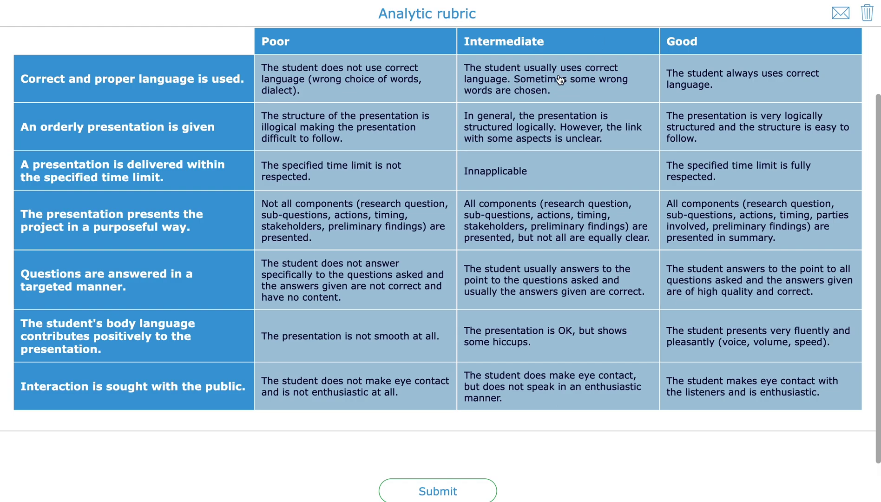
Rate language, orderly presentation, body language and public interaction Intermediate; timing, purpose and questions Good.
click(582, 80)
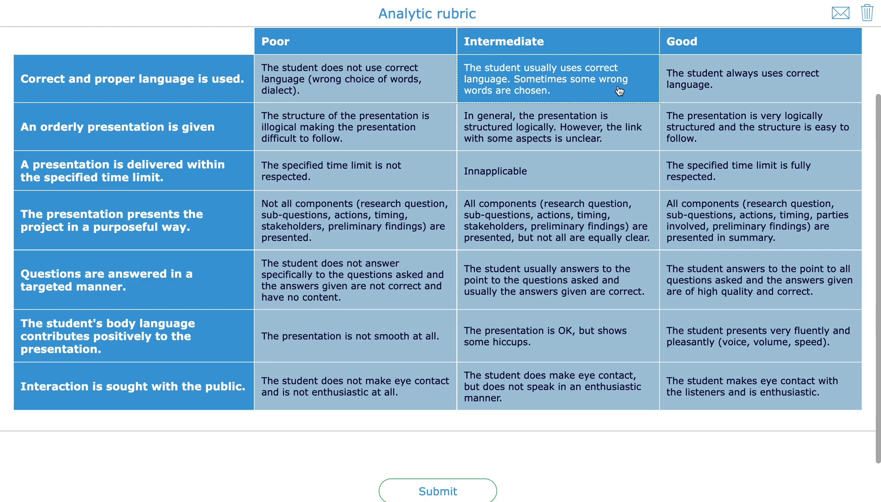
click(588, 132)
click(754, 175)
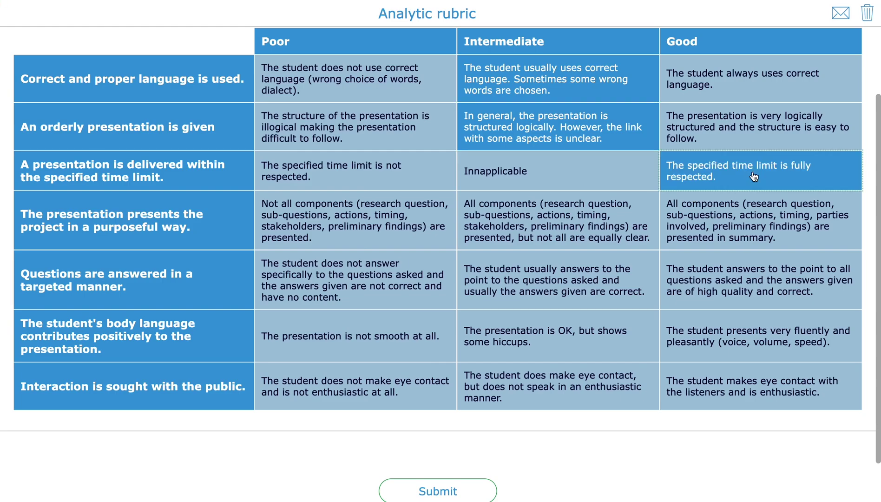
click(735, 219)
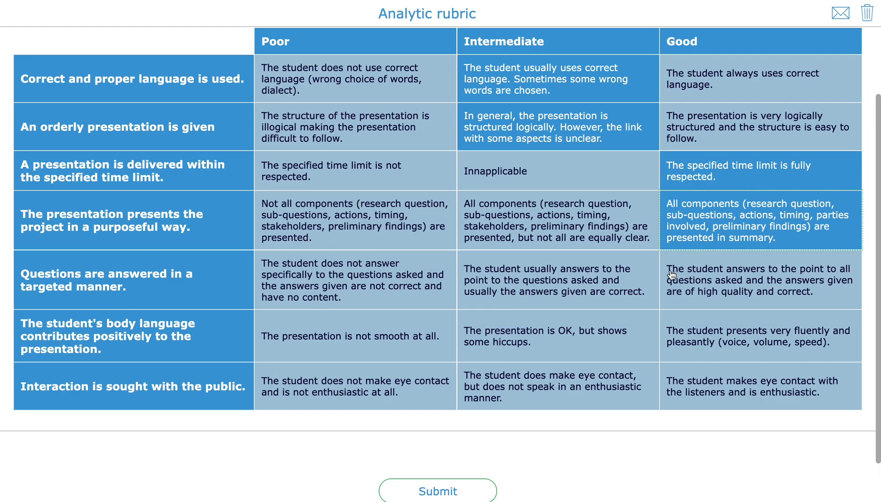
click(697, 284)
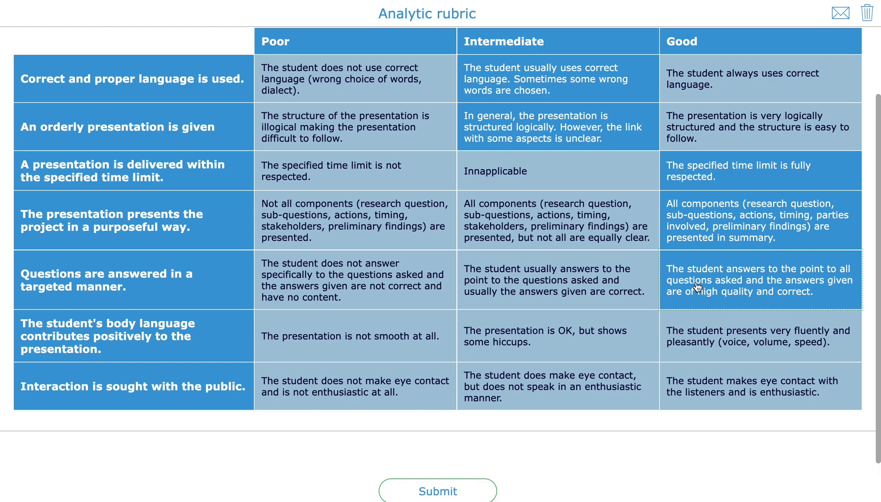
click(578, 342)
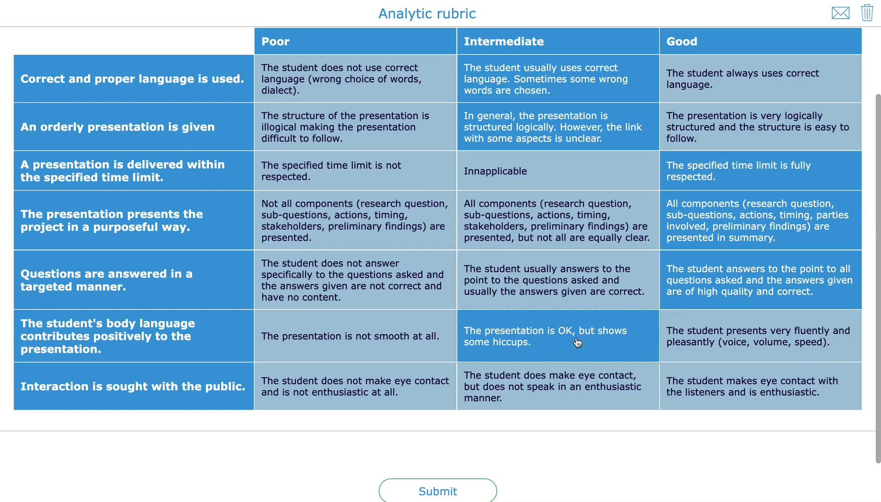
click(579, 387)
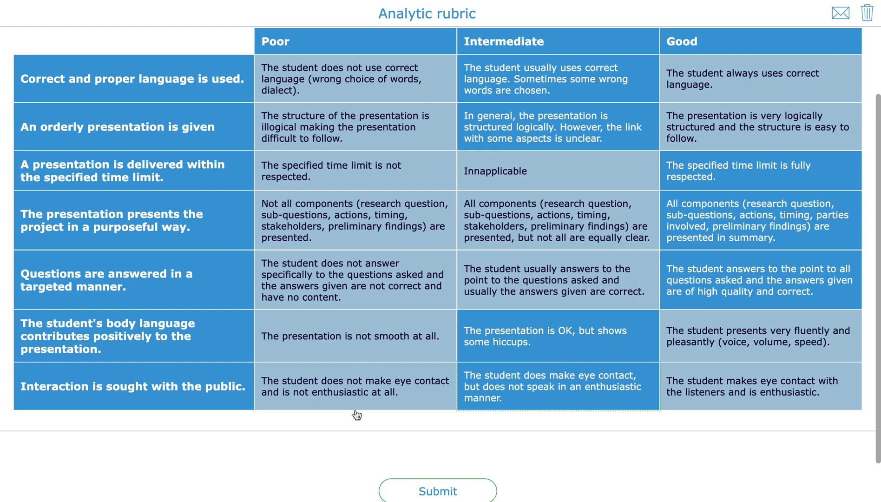
Submit the self-assessment under another student's name and dismiss the sent confirmation.
click(437, 492)
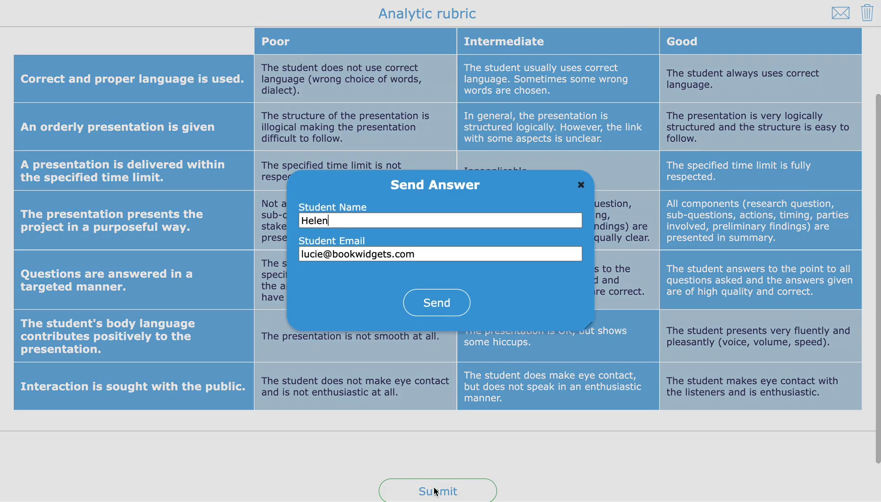
drag(344, 221, 268, 221)
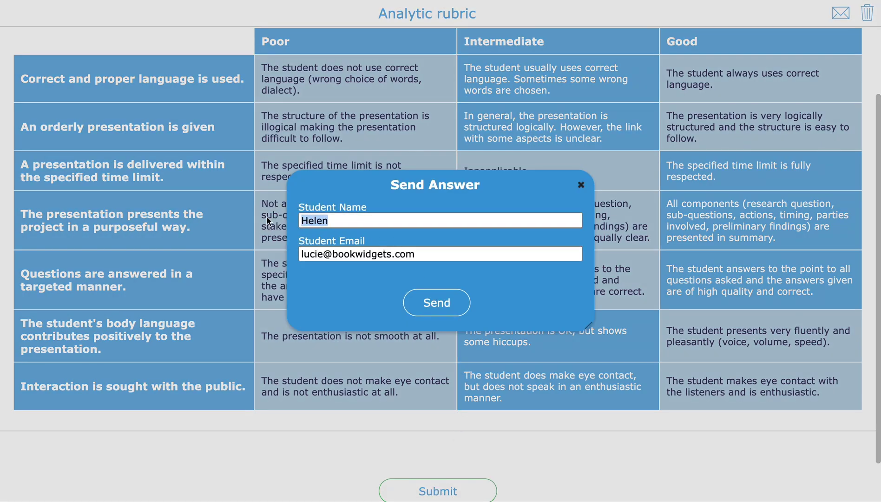
text(Lucie)
click(440, 303)
click(433, 278)
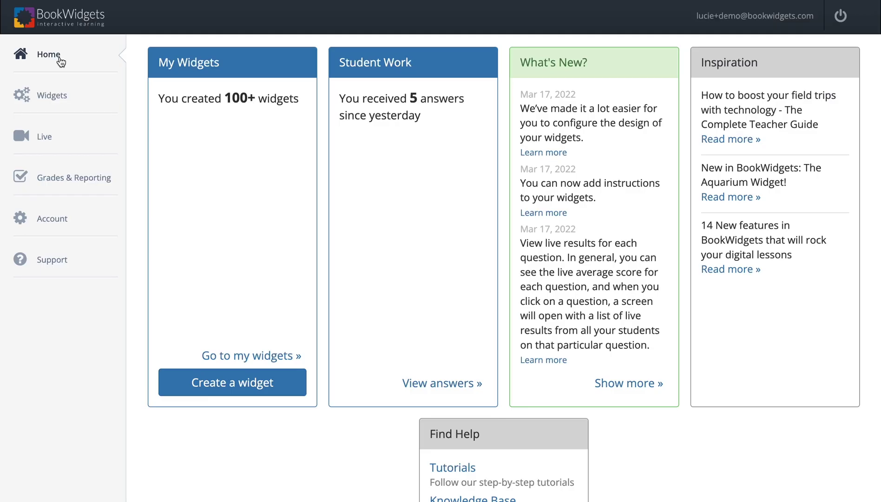
Open the Analytic rubric results under Grades & Reporting, (No course), (No class).
click(69, 178)
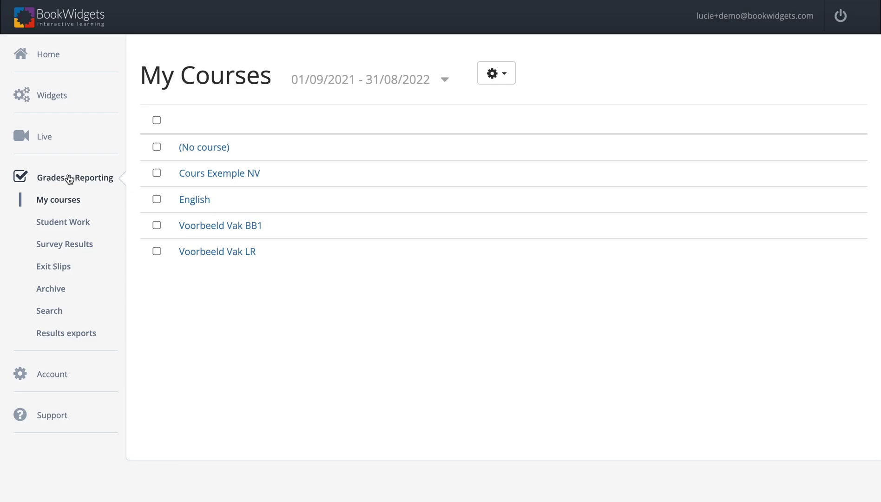
click(216, 149)
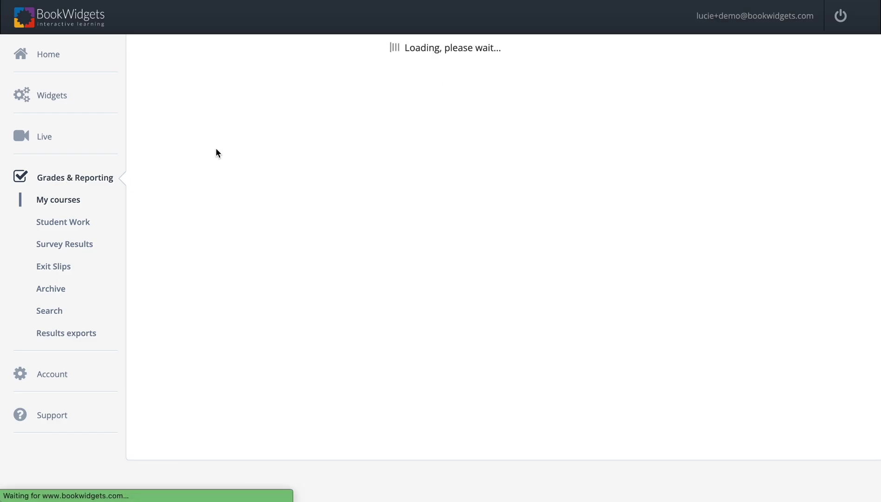
click(207, 205)
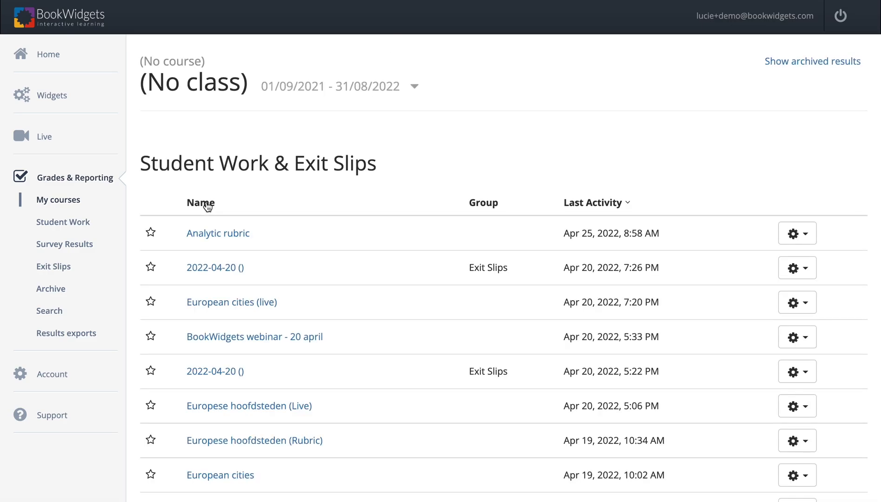
click(229, 237)
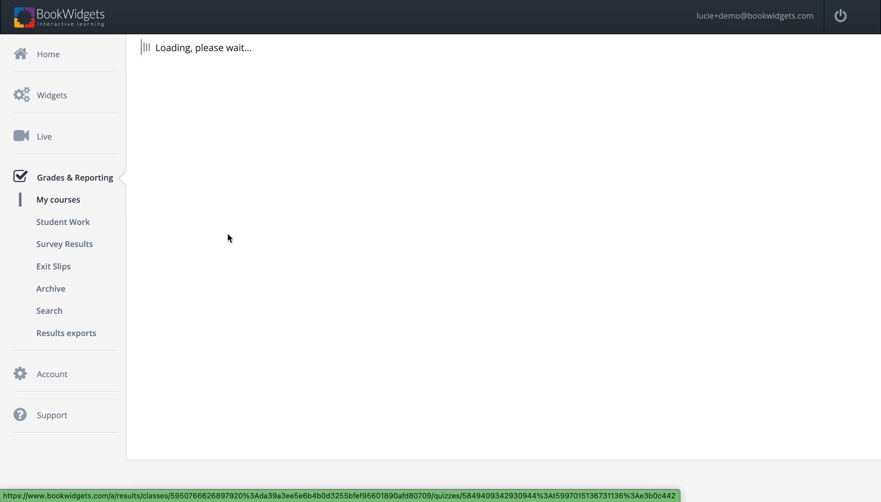
scroll(254, 270, down, 1)
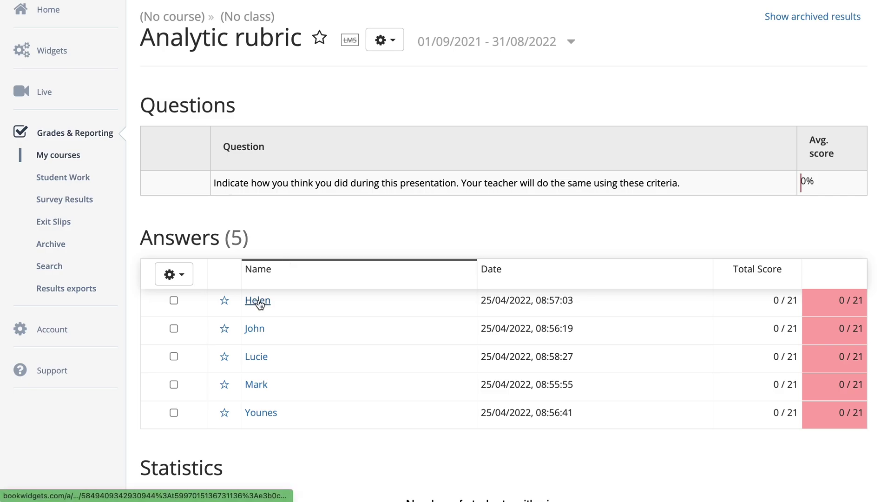
Open the first student's answer and scroll through to their self-rated rubric grid.
click(259, 301)
scroll(259, 305, down, 3)
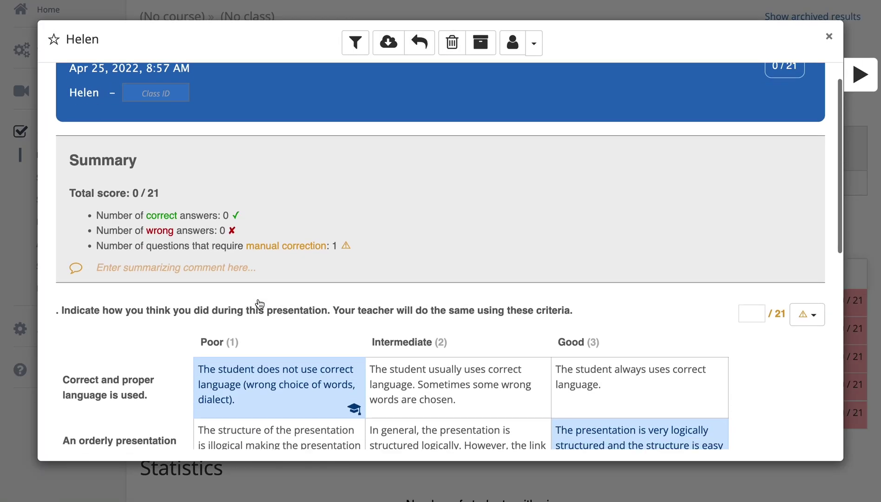
scroll(259, 305, down, 2)
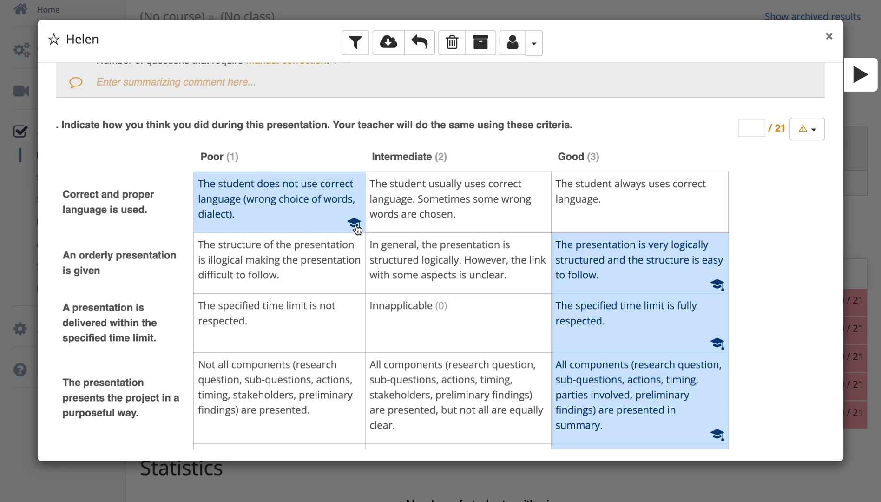
scroll(671, 333, down, 2)
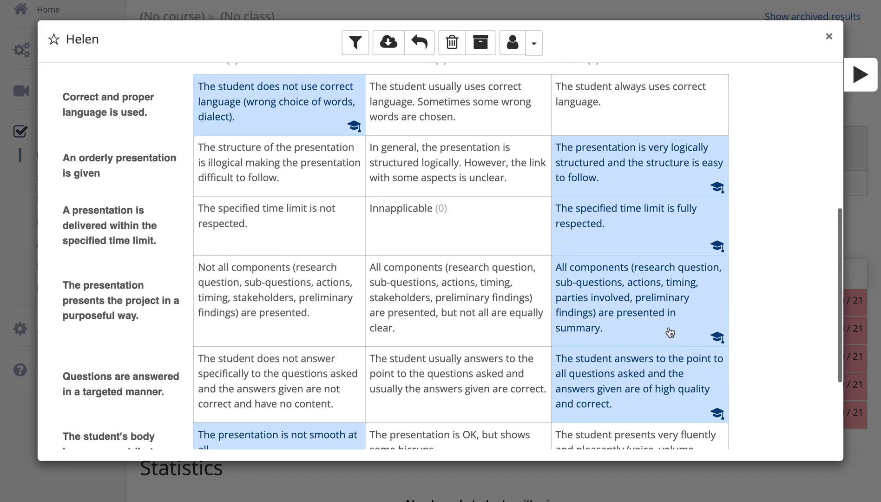
scroll(671, 332, down, 3)
scroll(671, 332, up, 4)
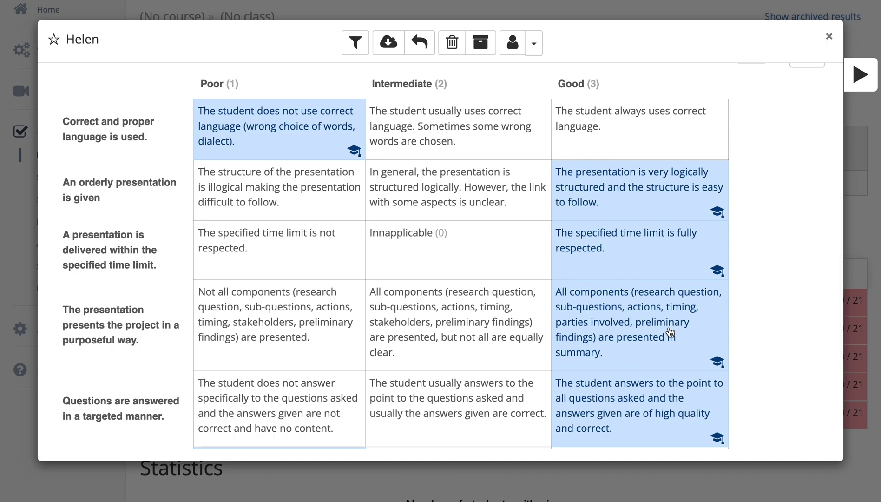
scroll(595, 313, up, 2)
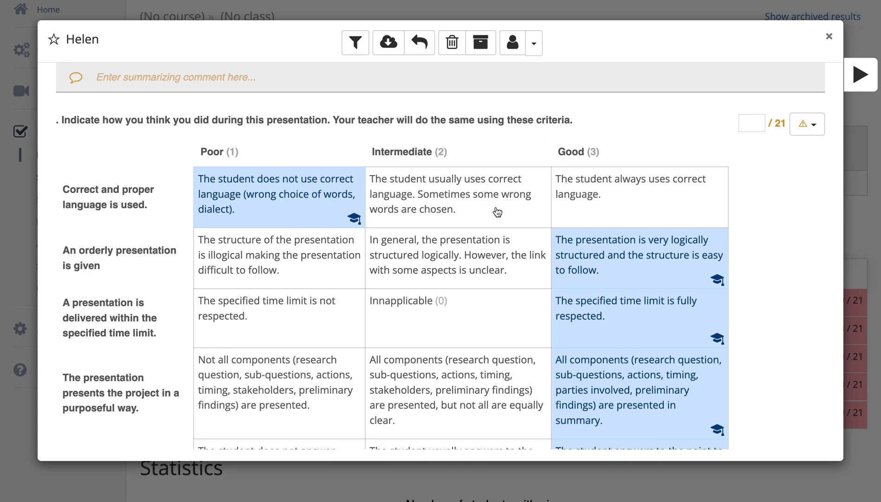
Grade language, purpose, body language and interaction Intermediate; orderly presentation, timing and questions Good.
click(471, 201)
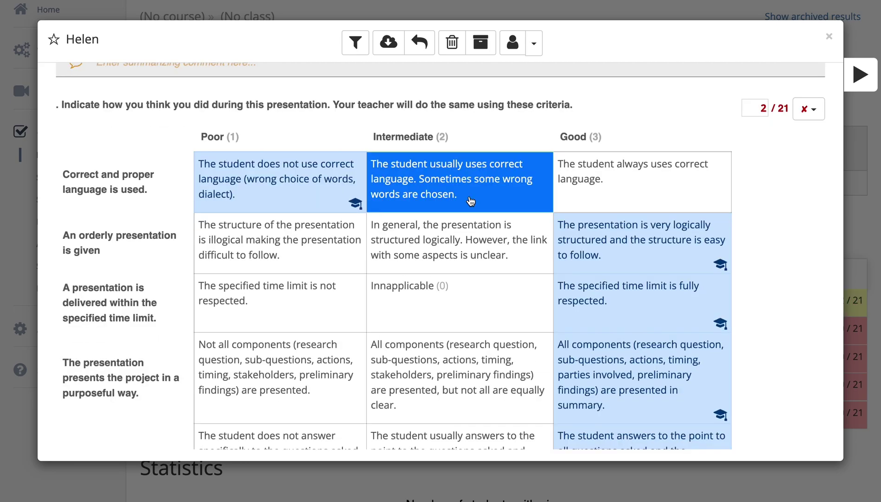
click(635, 253)
click(628, 297)
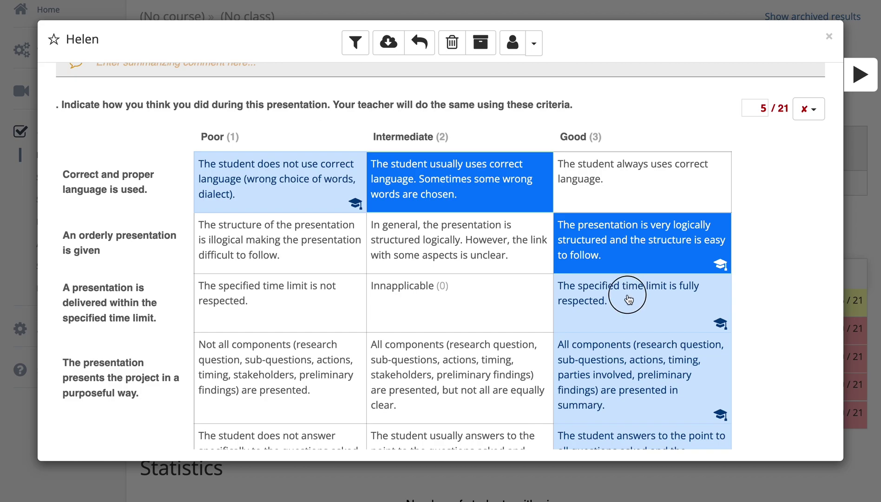
scroll(628, 299, down, 5)
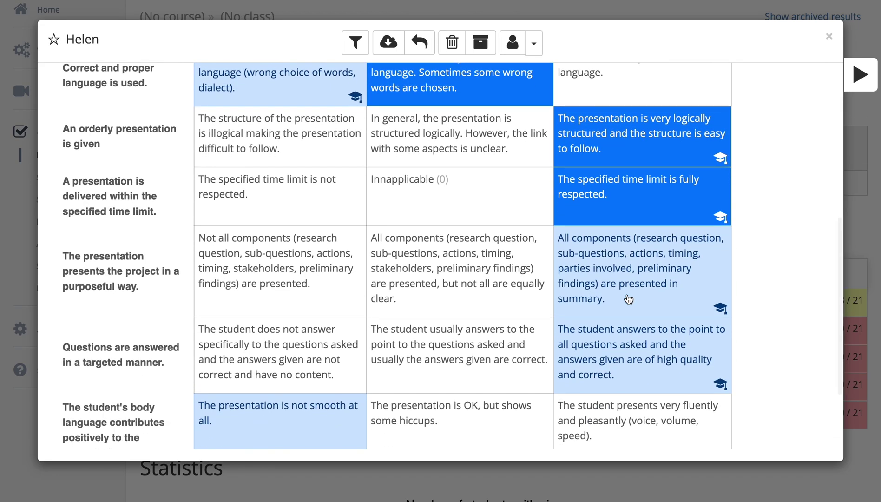
click(500, 284)
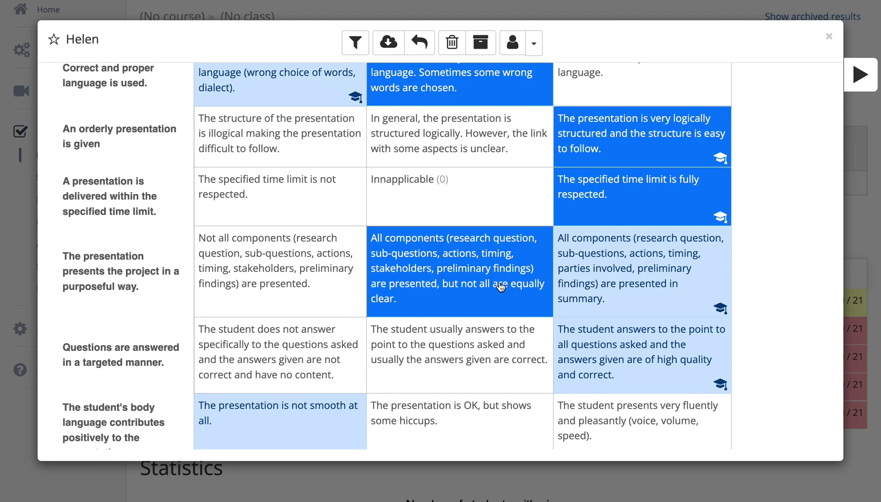
scroll(501, 287, down, 3)
click(644, 292)
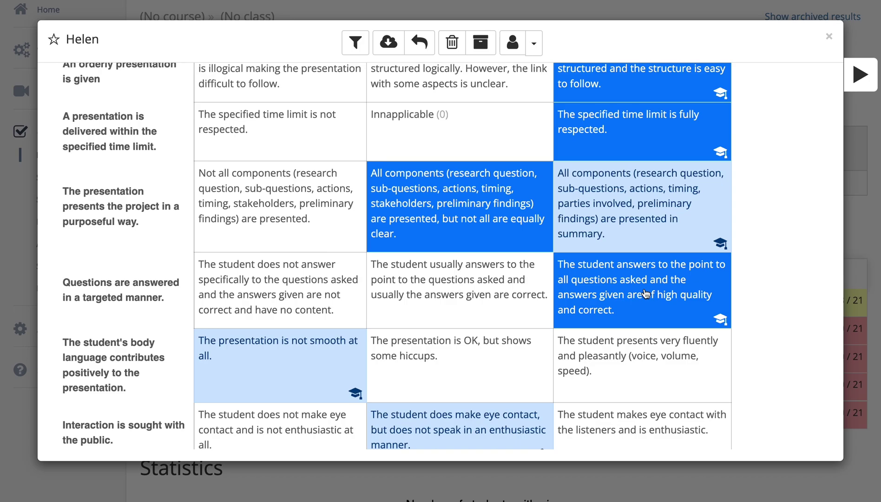
click(465, 366)
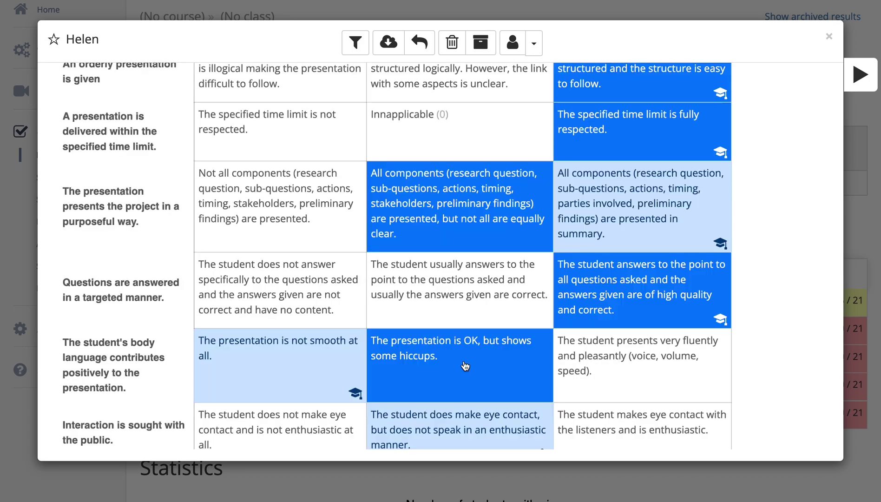
scroll(465, 367, down, 2)
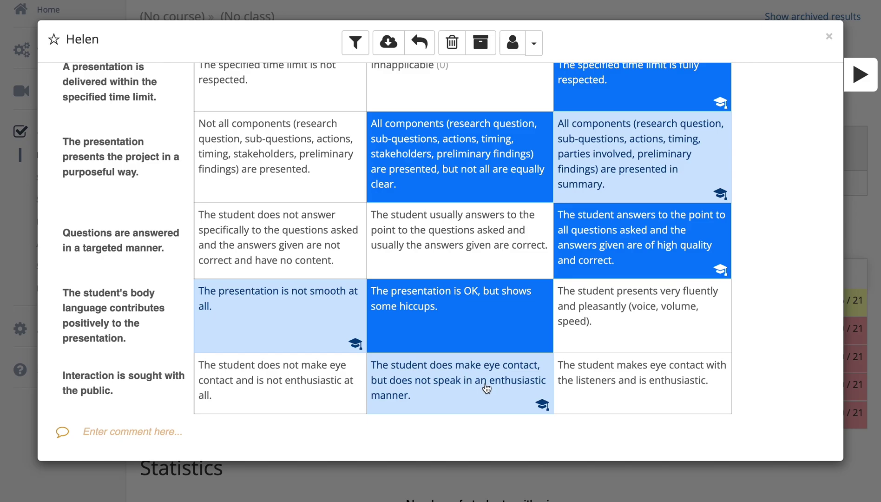
click(479, 390)
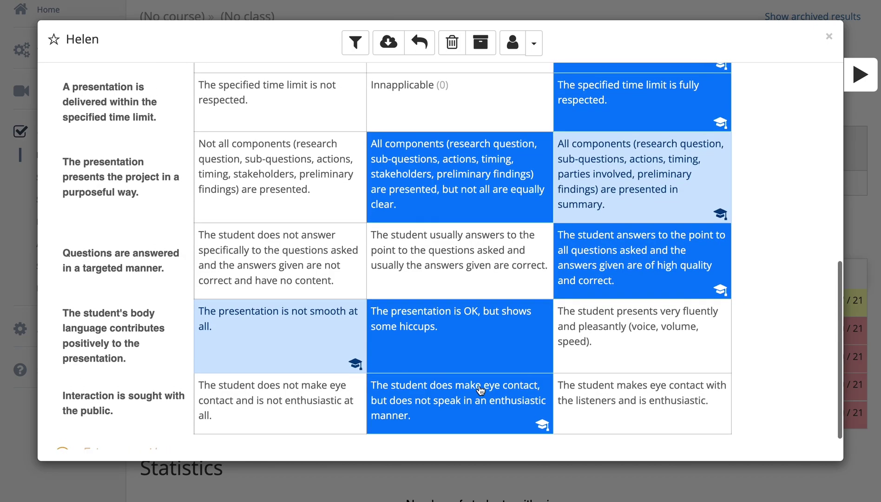
scroll(480, 390, up, 6)
scroll(479, 390, down, 5)
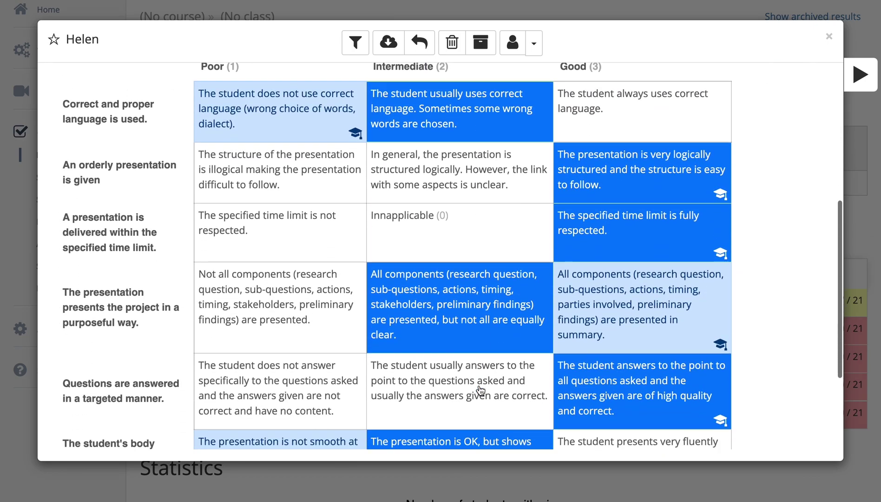
Switch correct language between Good and Intermediate, leaving it Intermediate for 17/21.
scroll(550, 265, up, 5)
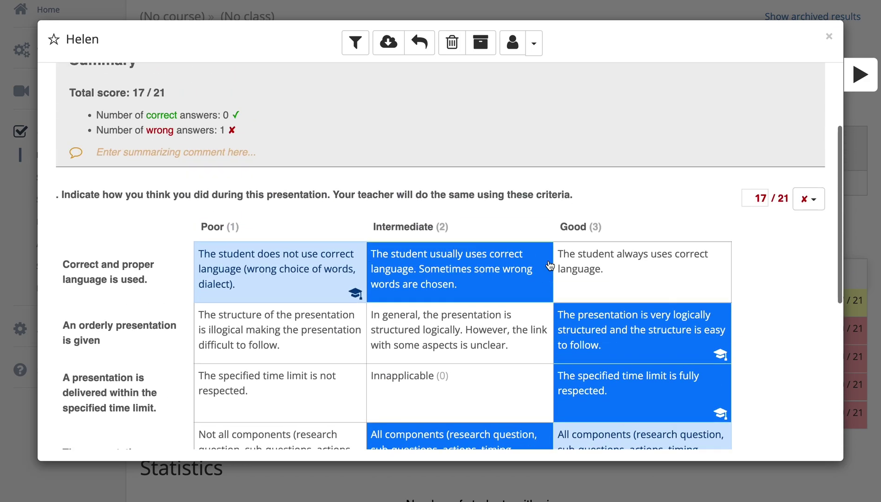
click(611, 268)
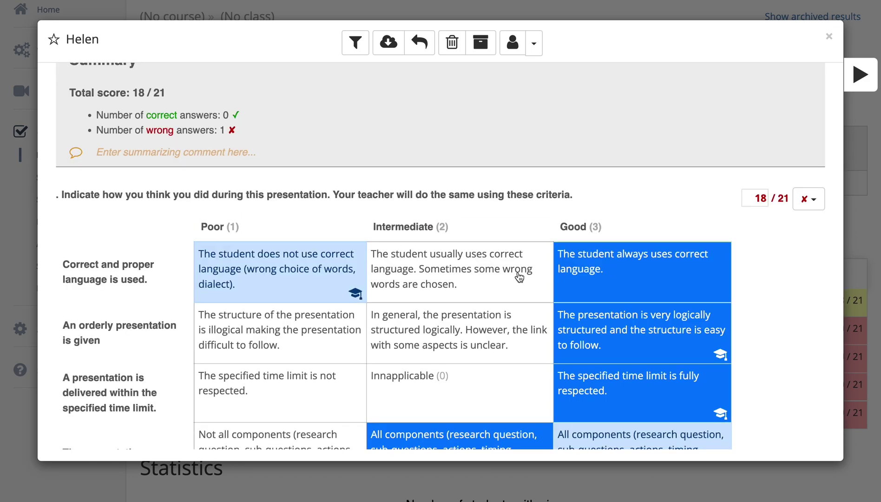
click(519, 277)
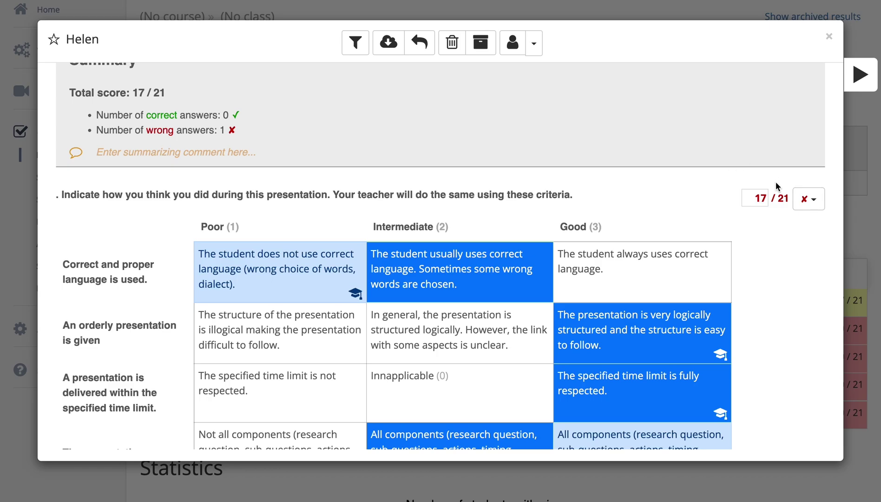
click(650, 286)
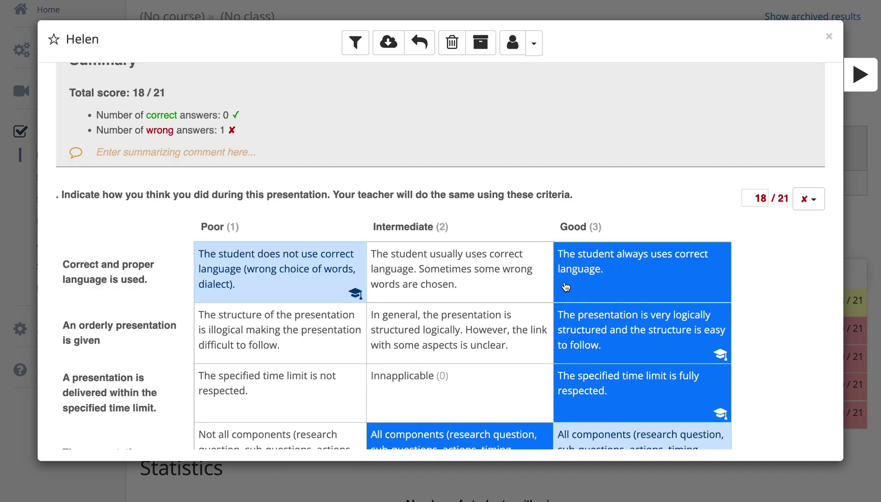
click(507, 278)
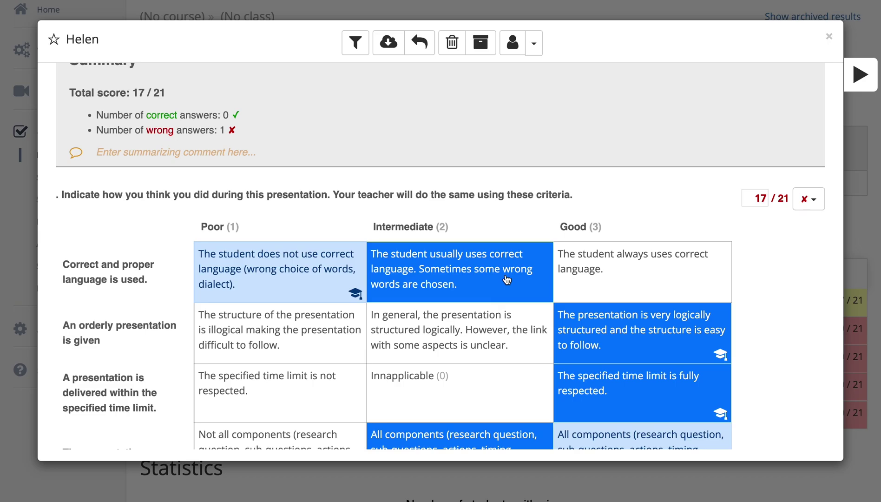
Start a comment on this rubric answer and review the graded submission.
scroll(507, 279, down, 7)
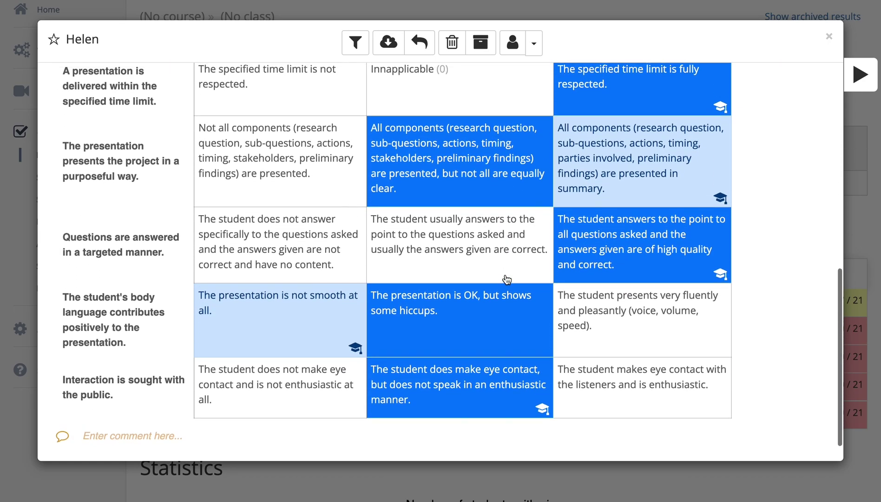
scroll(507, 279, up, 8)
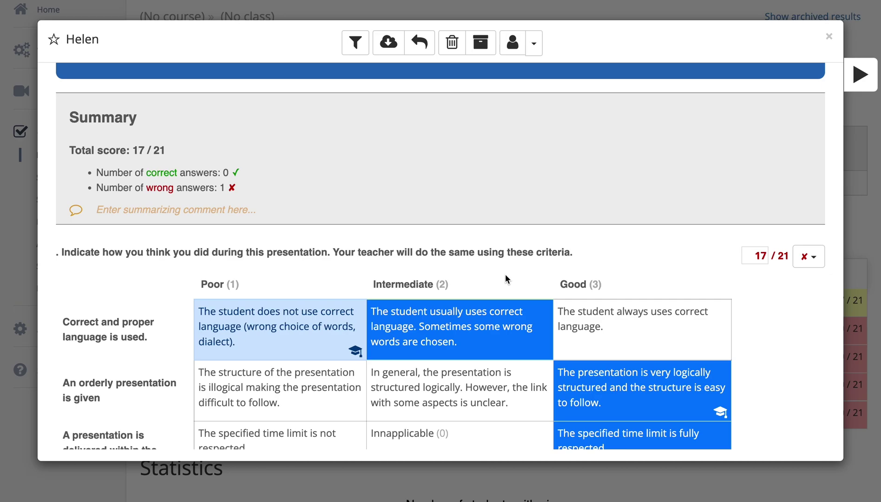
scroll(506, 276, down, 8)
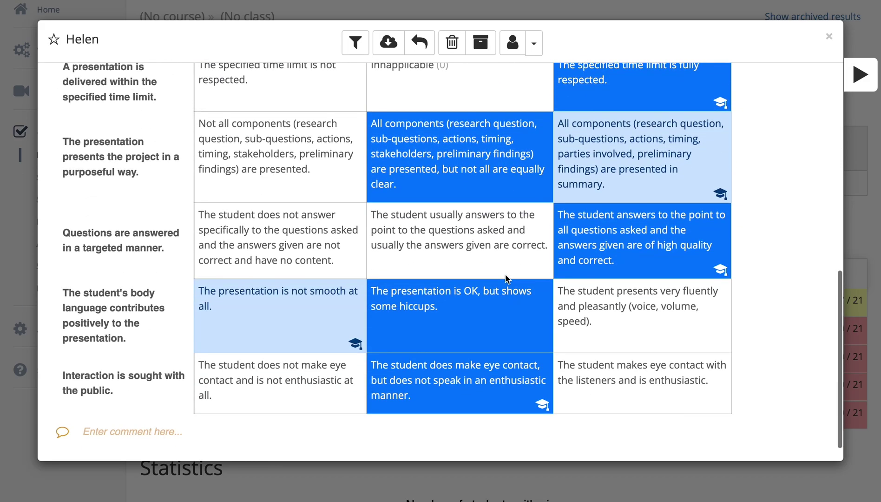
click(145, 433)
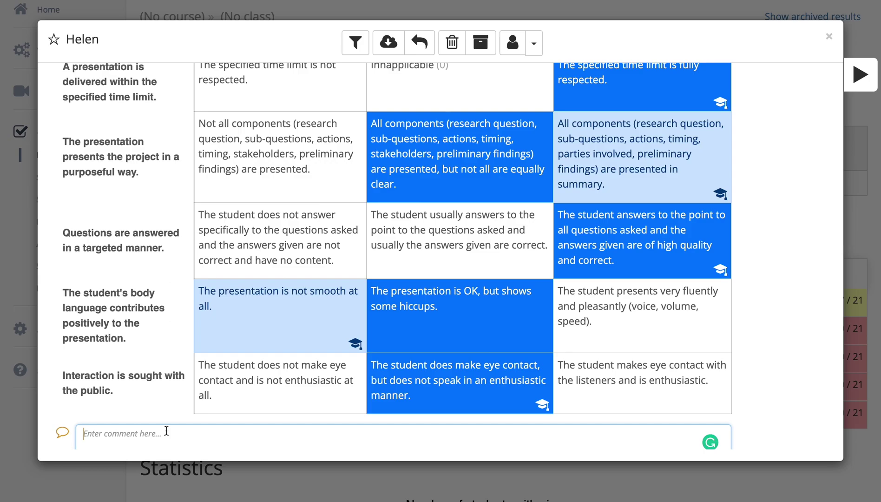
scroll(452, 305, up, 3)
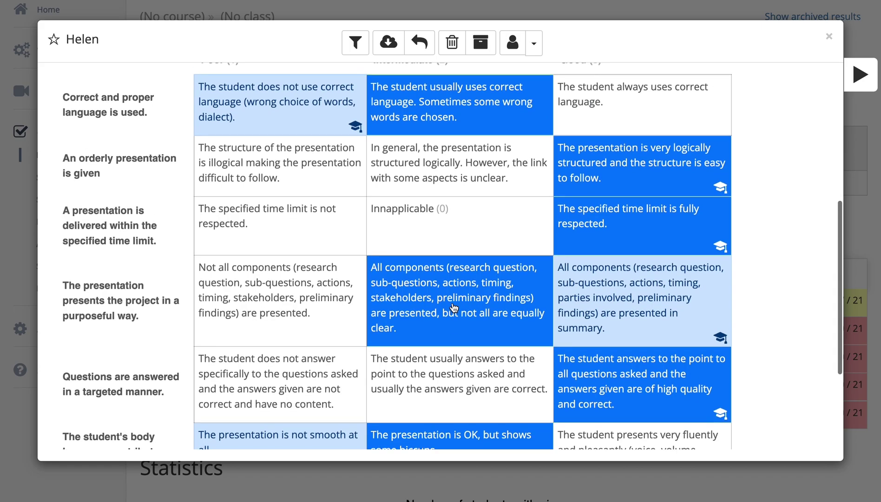
scroll(404, 163, up, 1)
scroll(403, 162, down, 2)
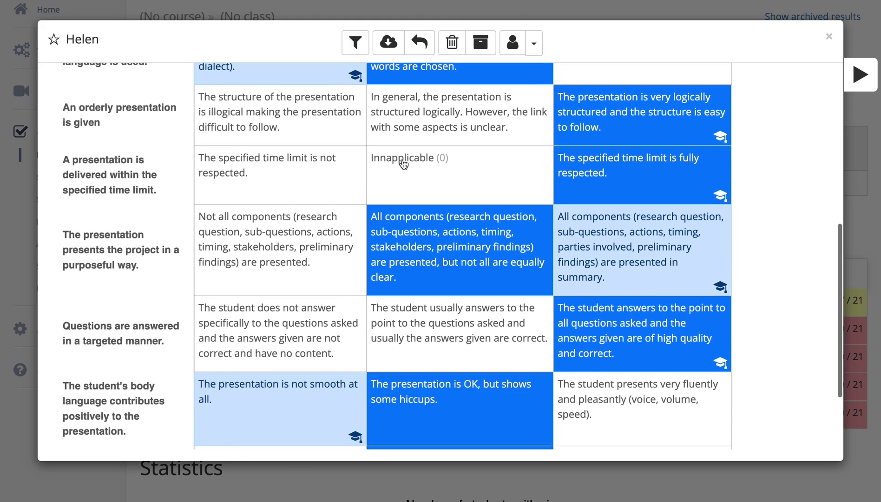
scroll(404, 162, down, 2)
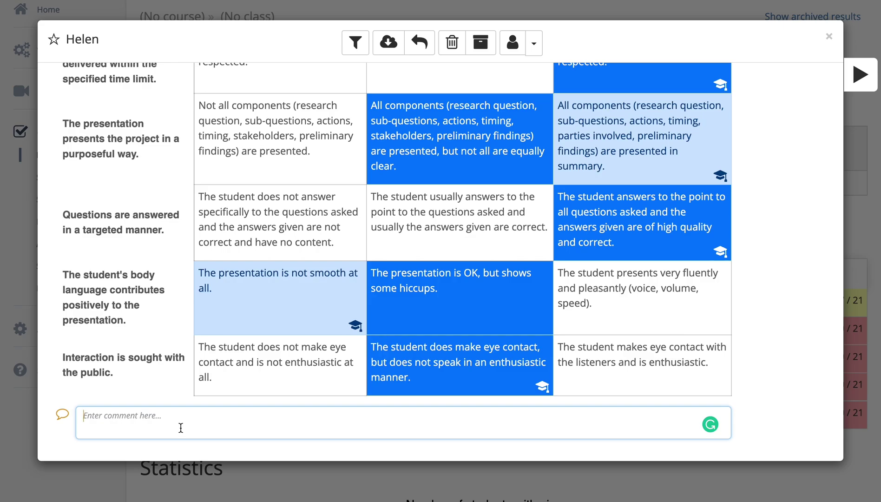
scroll(396, 288, up, 5)
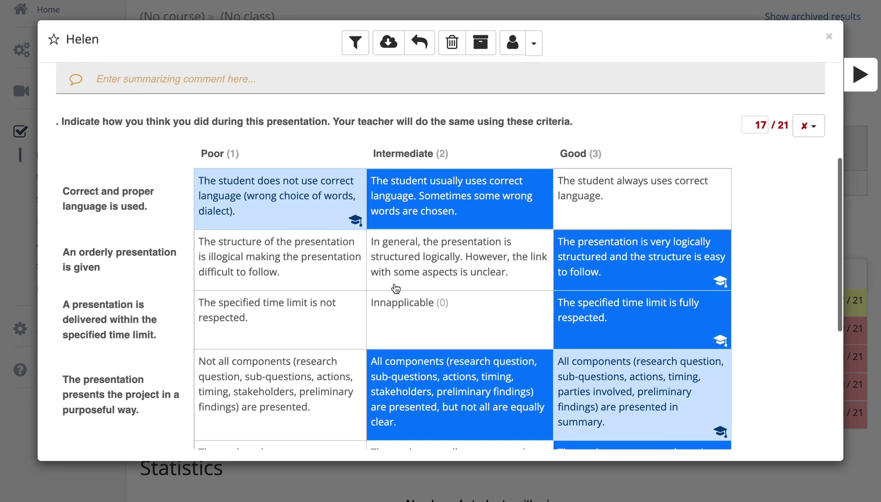
Review the next student's submission, then close it with Esc.
click(861, 74)
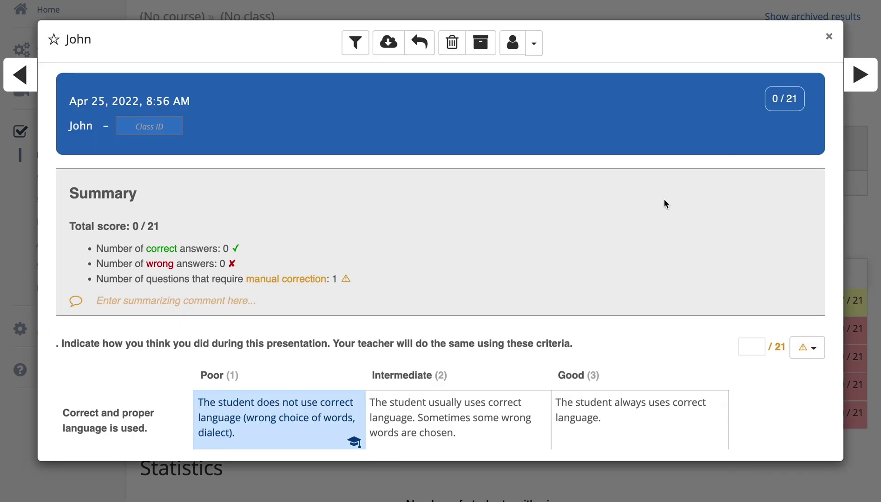
scroll(586, 330, down, 5)
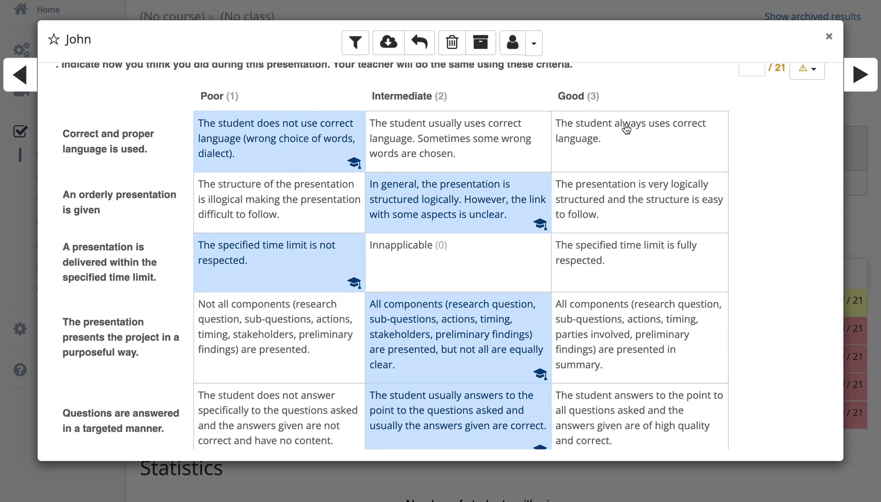
scroll(589, 383, down, 3)
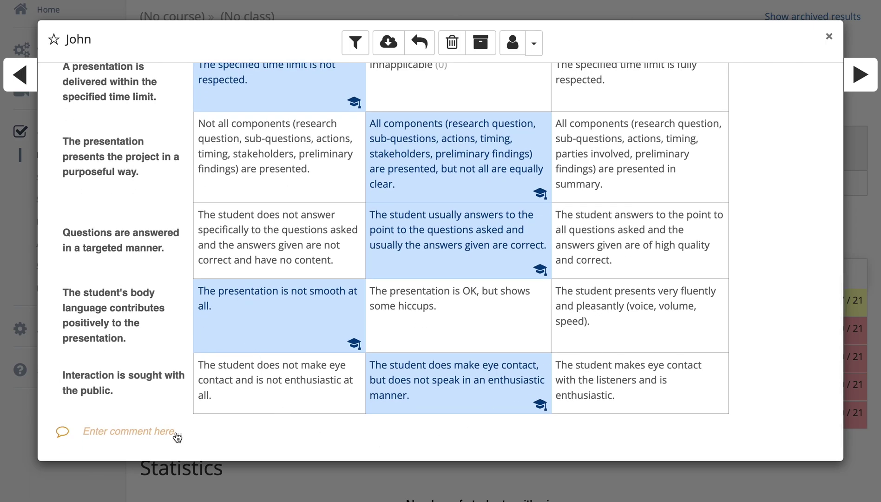
scroll(386, 262, up, 1)
scroll(386, 261, up, 4)
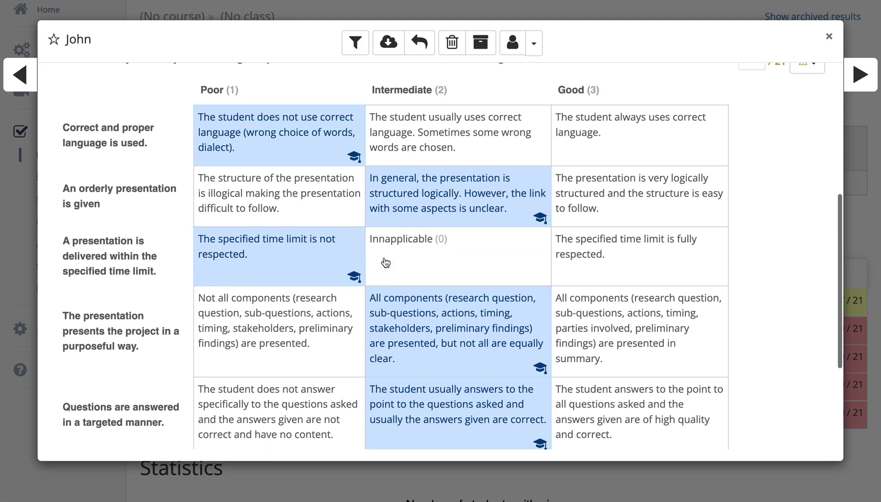
key(Escape)
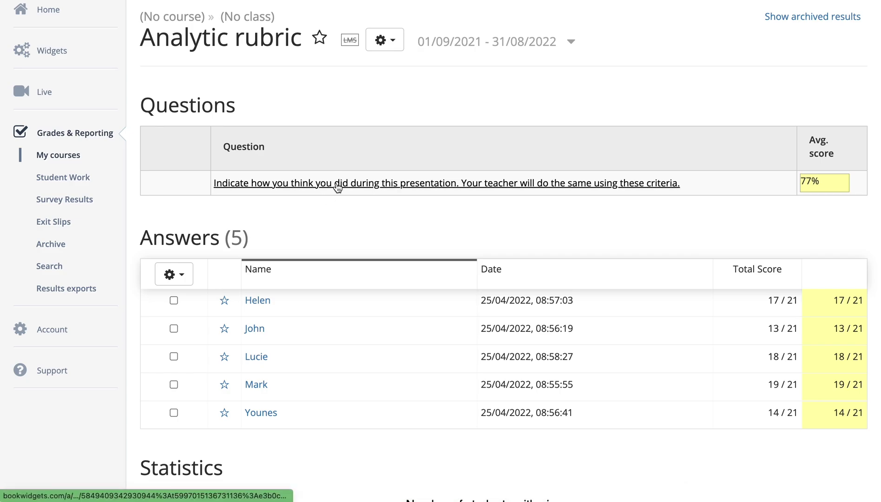
View every student's answer to the rubric question, then close the result window.
click(355, 184)
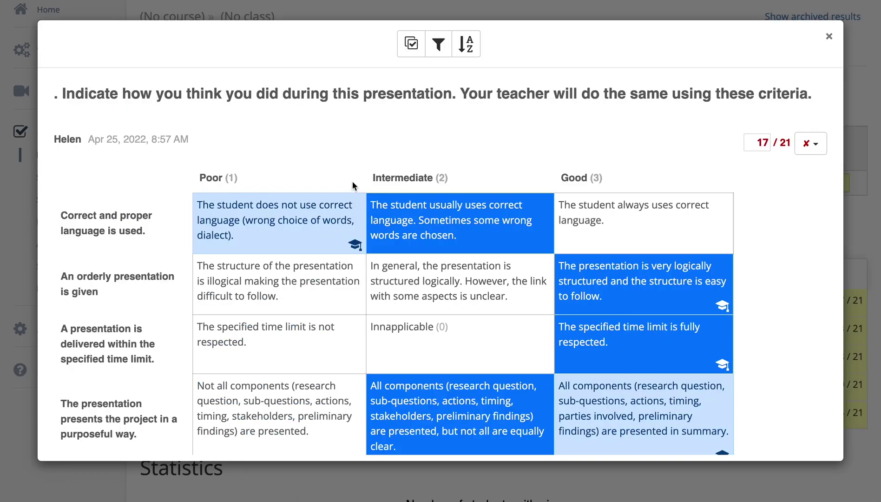
scroll(557, 368, down, 5)
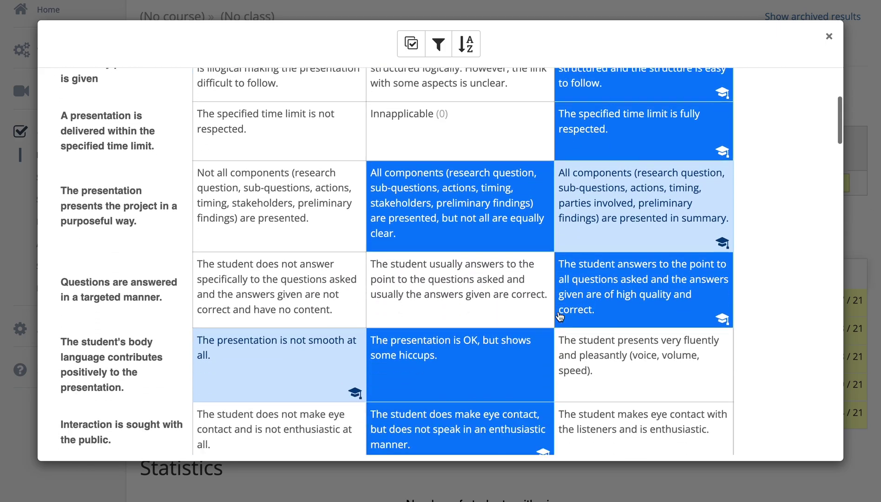
scroll(560, 316, down, 15)
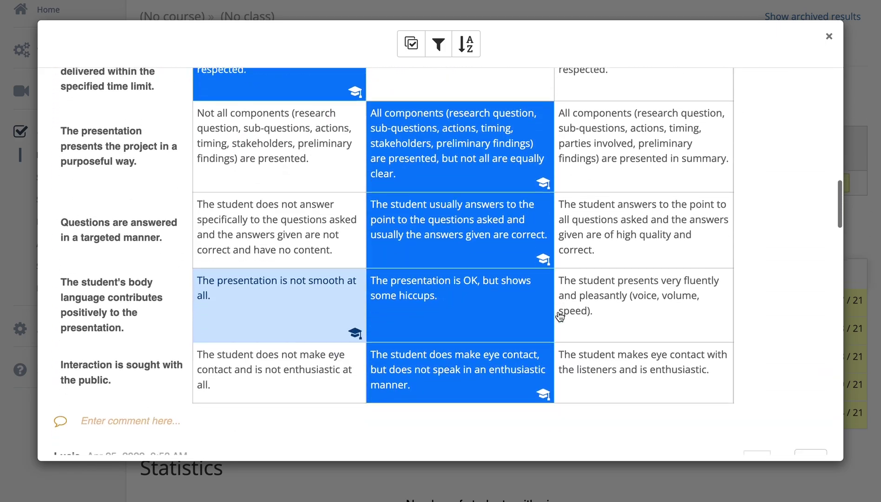
scroll(560, 316, down, 20)
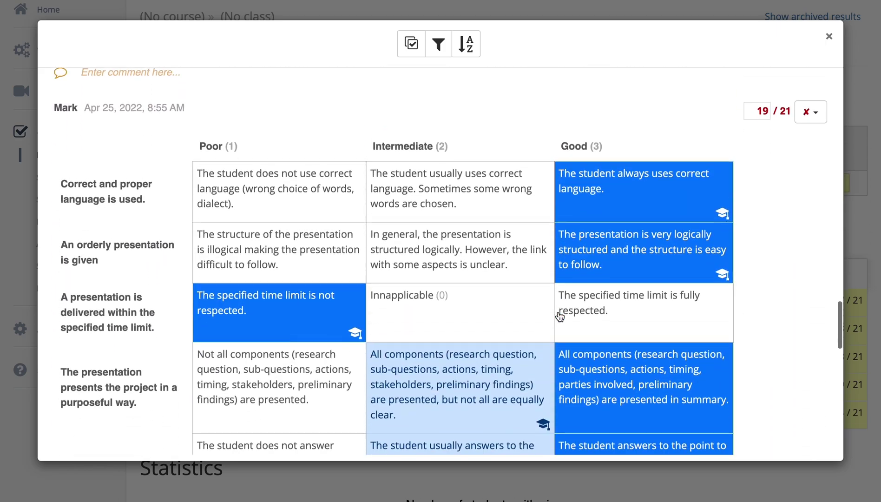
scroll(560, 317, down, 10)
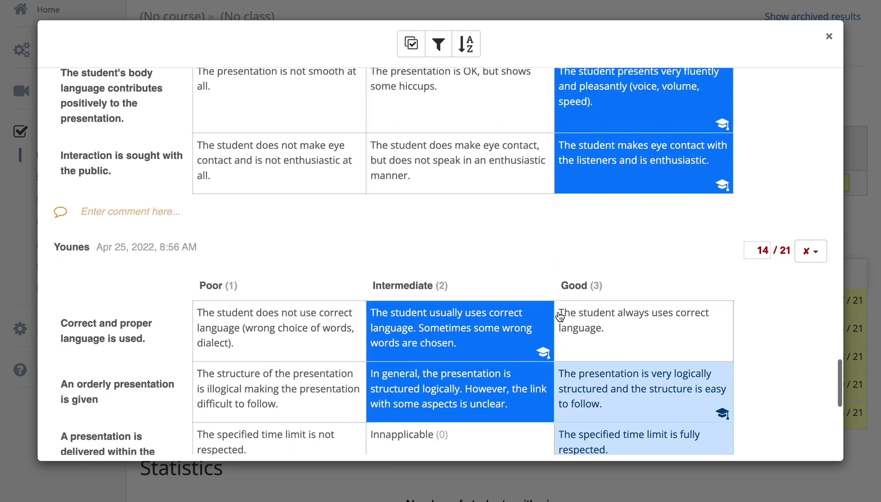
scroll(560, 317, down, 8)
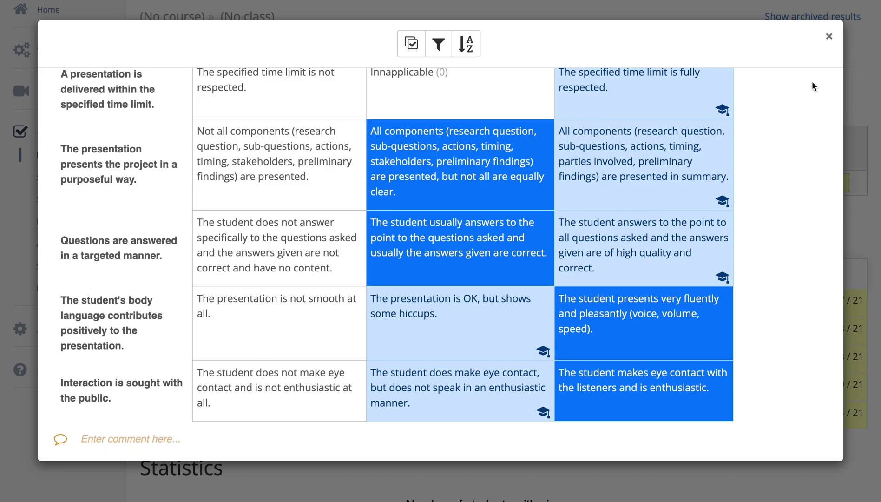
click(830, 36)
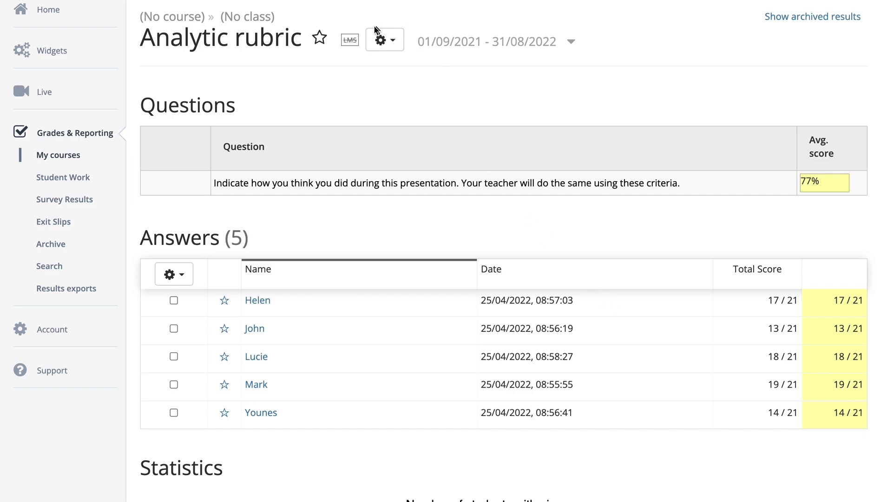
Uncheck Show total points and Show points per question in the Student Feedback View and save.
click(379, 44)
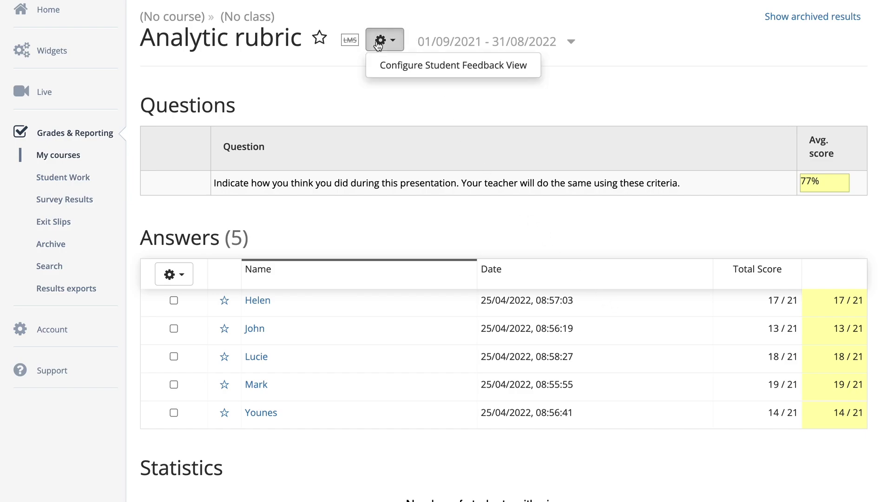
click(409, 67)
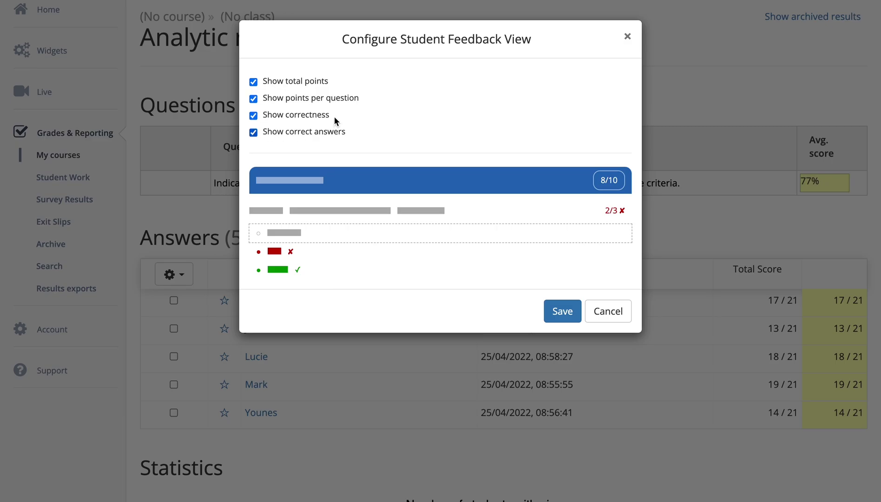
click(254, 82)
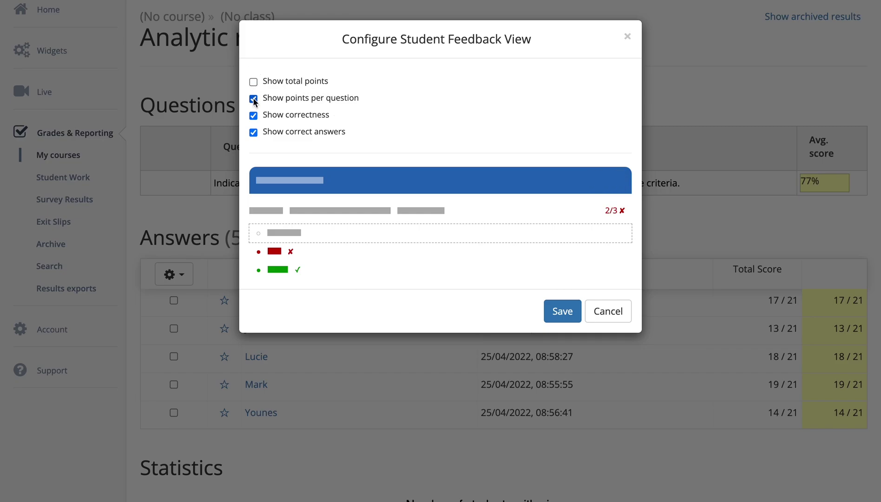
click(253, 99)
click(561, 311)
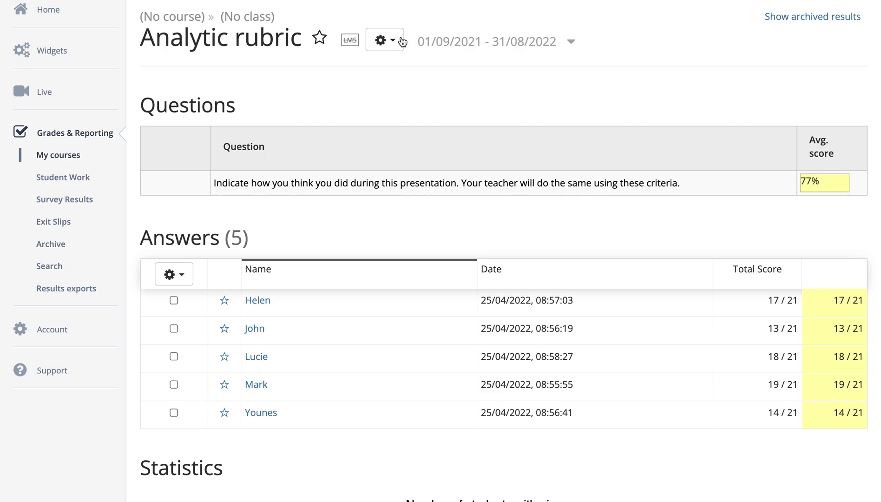
Re-check Show total points and Show points per question in the Student Feedback View and save.
click(386, 40)
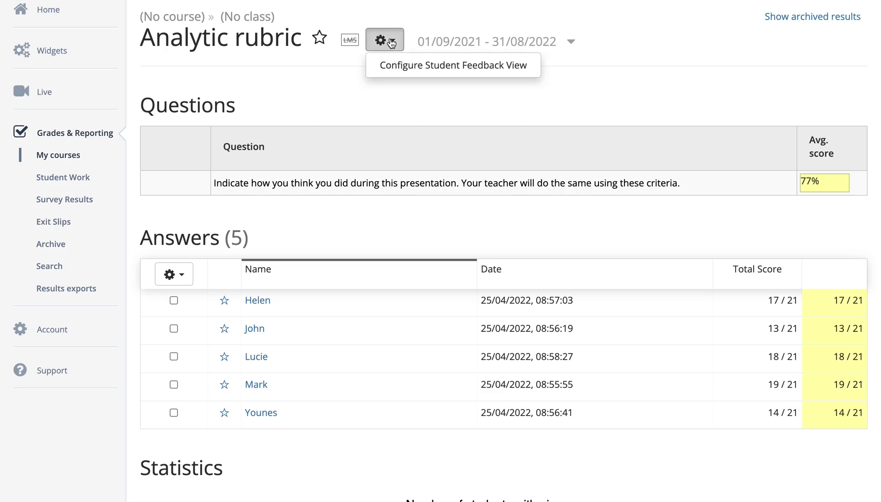
click(389, 66)
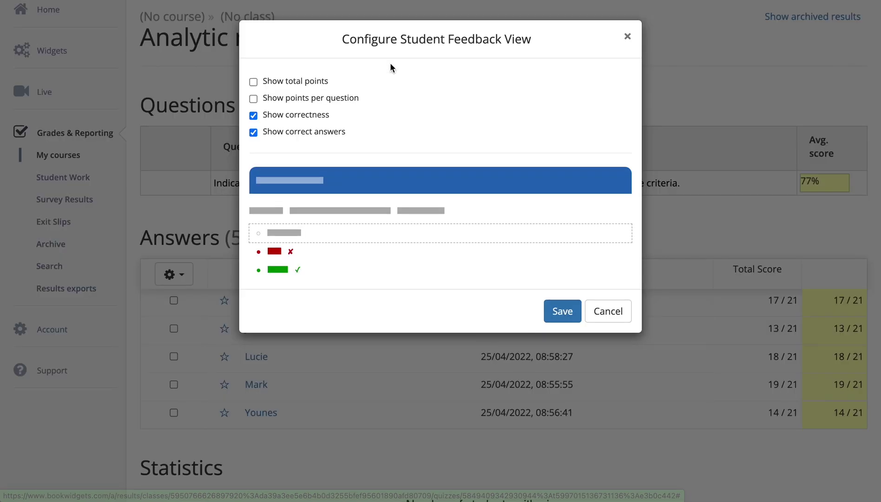
click(253, 82)
click(254, 98)
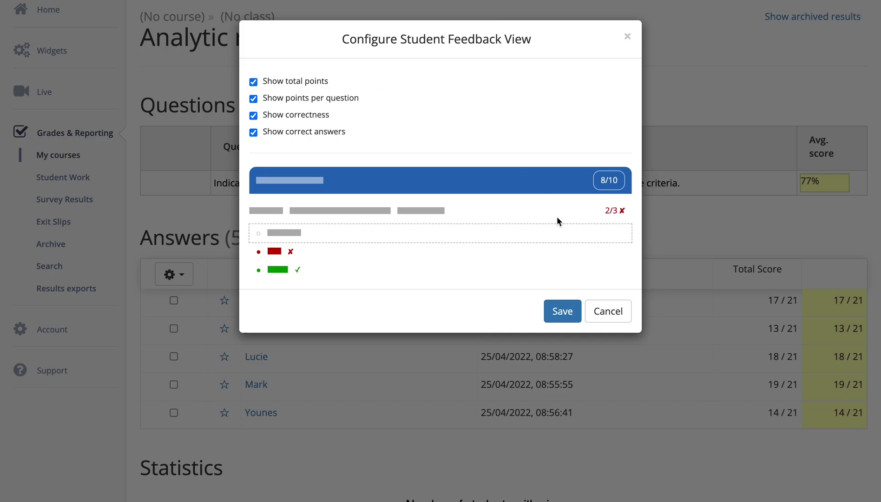
click(558, 311)
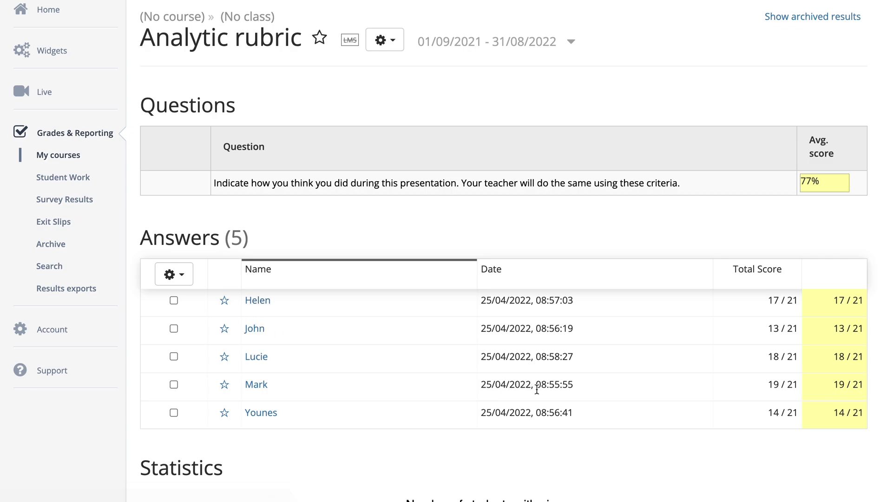
In John's result, untick Show total points and Show points per question in his student-view options.
click(256, 328)
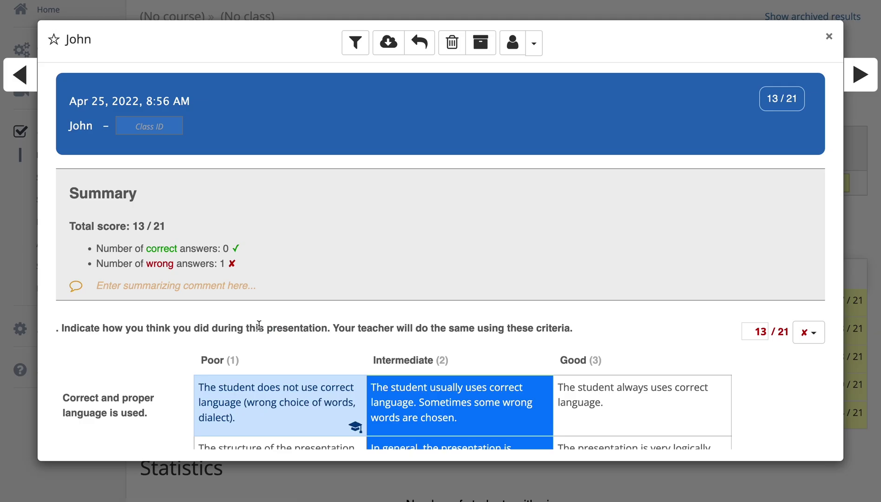
scroll(392, 305, down, 1)
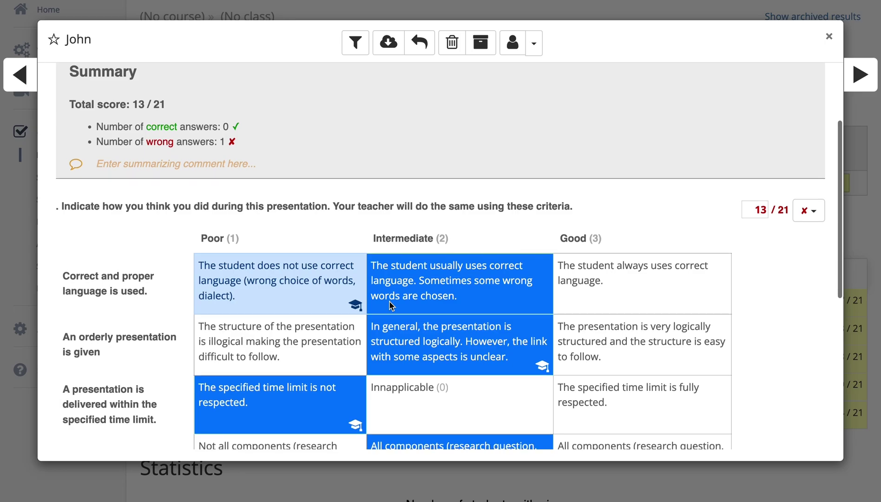
scroll(484, 209, up, 3)
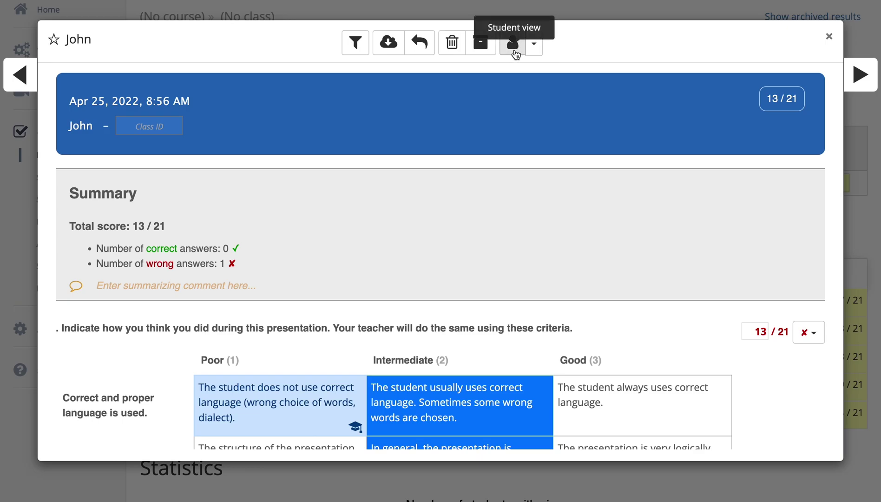
click(533, 45)
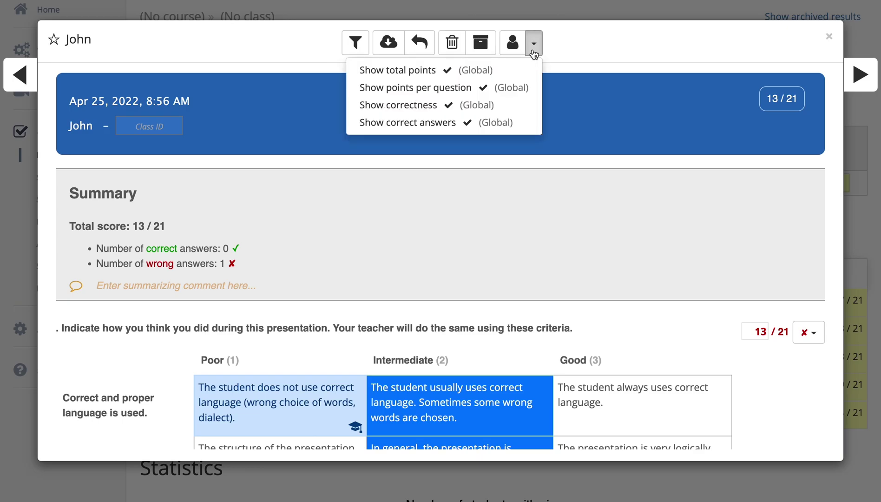
click(418, 71)
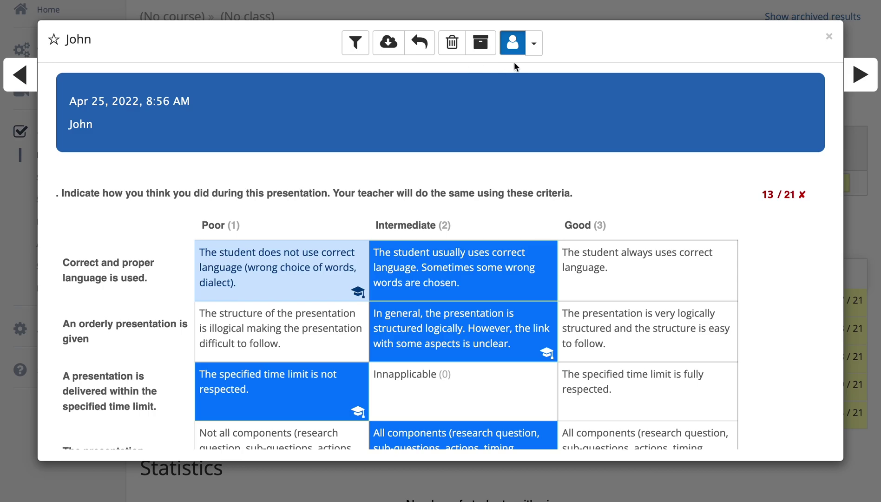
click(536, 57)
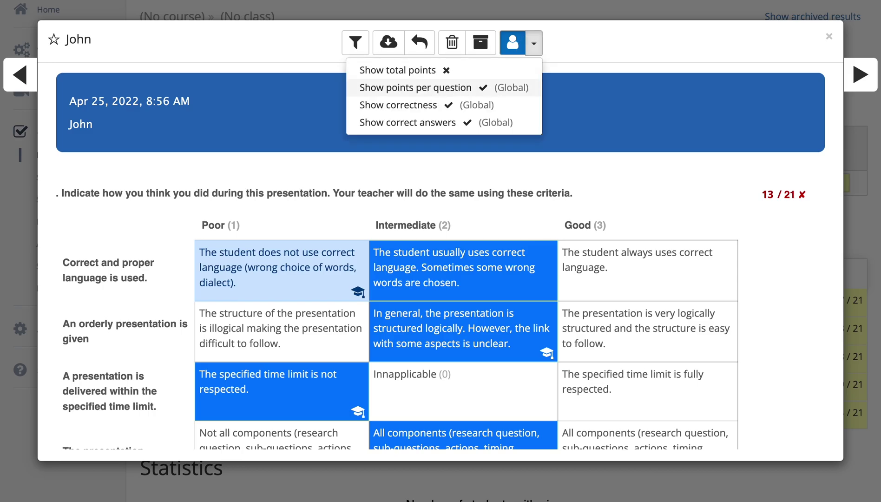
click(449, 89)
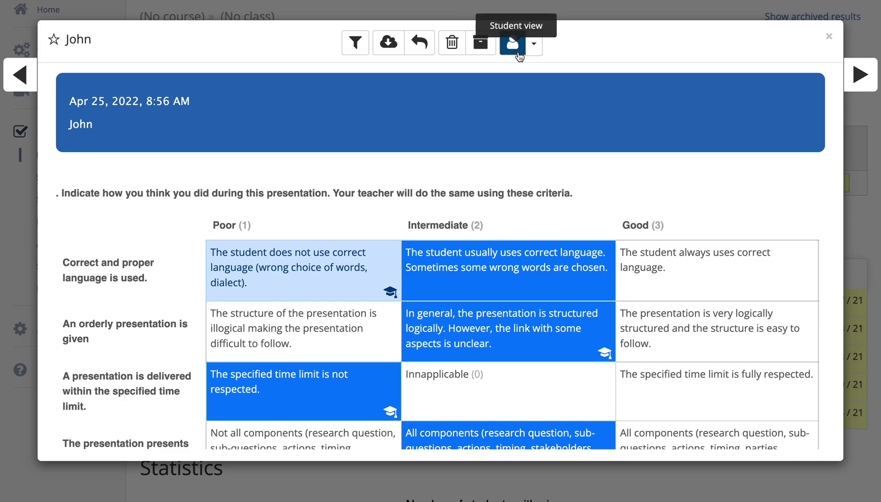
Preview John's feedback without points, compare with the teacher view, then close his result.
scroll(604, 264, down, 1)
scroll(605, 264, down, 5)
scroll(605, 264, up, 6)
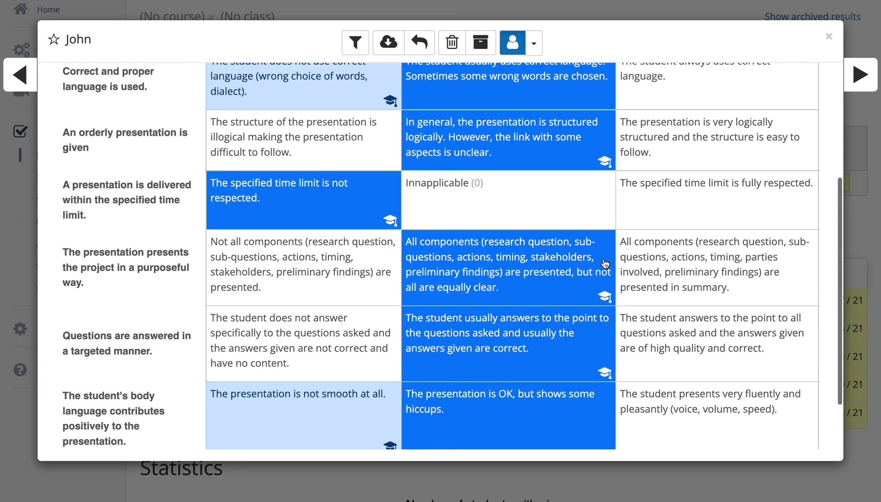
scroll(484, 224, down, 5)
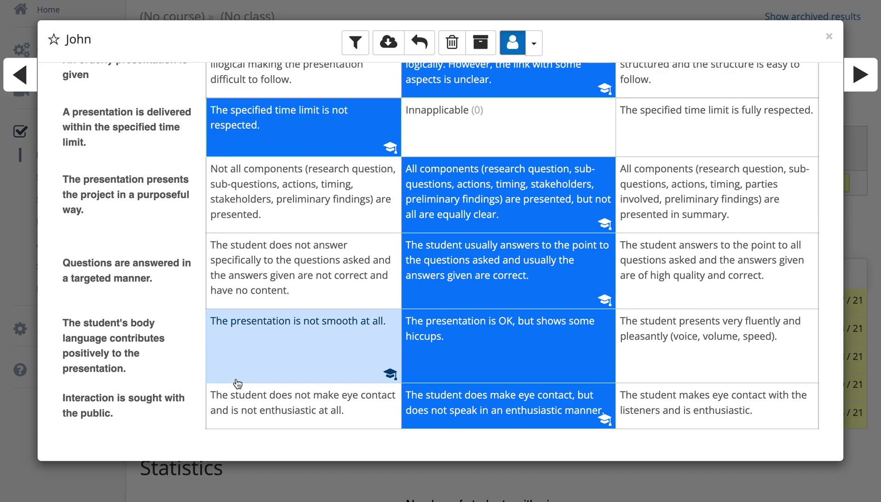
click(515, 45)
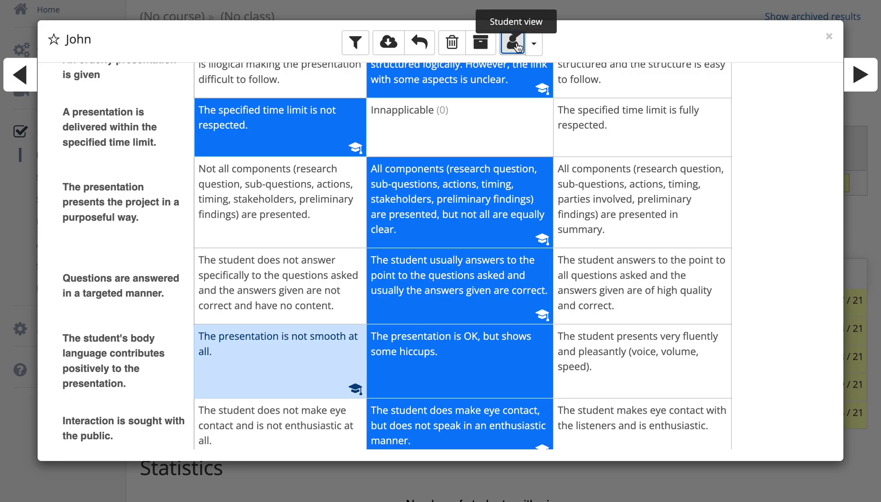
scroll(507, 126, up, 10)
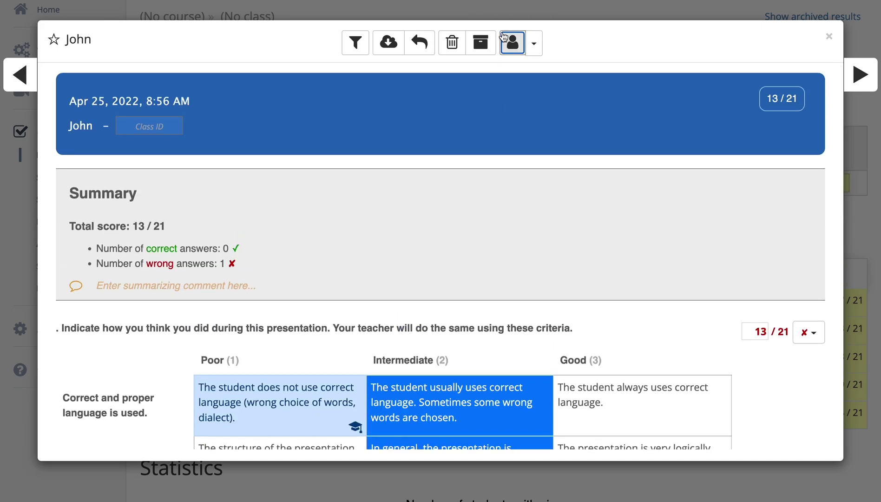
click(504, 37)
scroll(469, 202, down, 3)
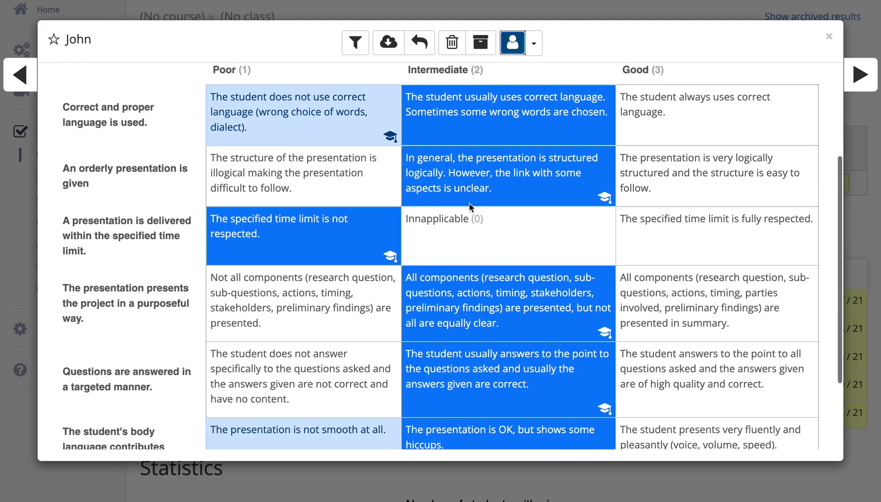
scroll(469, 206, down, 3)
scroll(470, 208, up, 6)
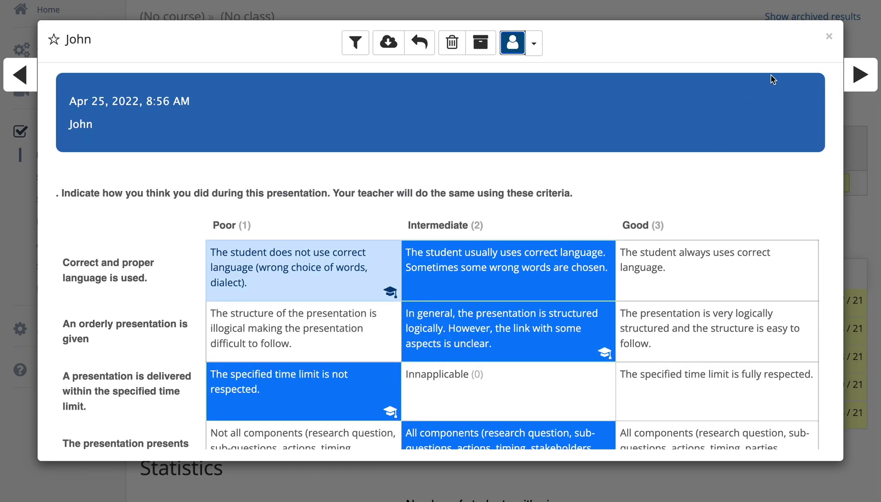
click(829, 36)
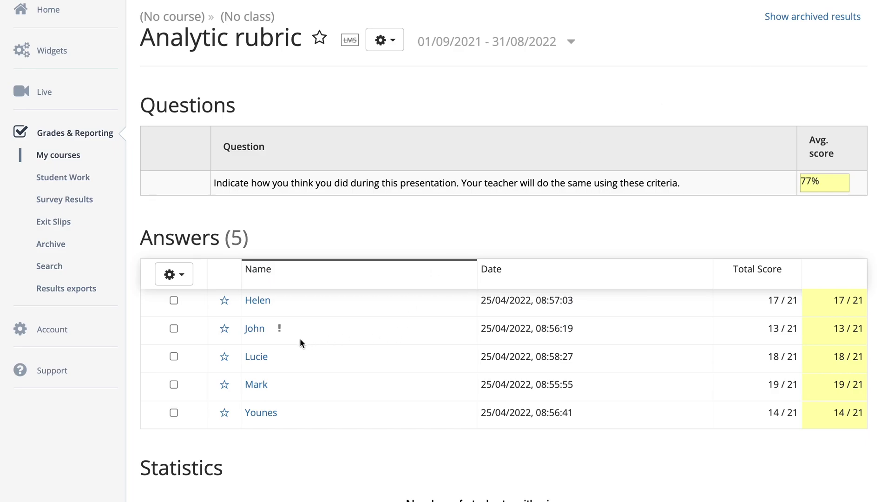
mouse_move(280, 330)
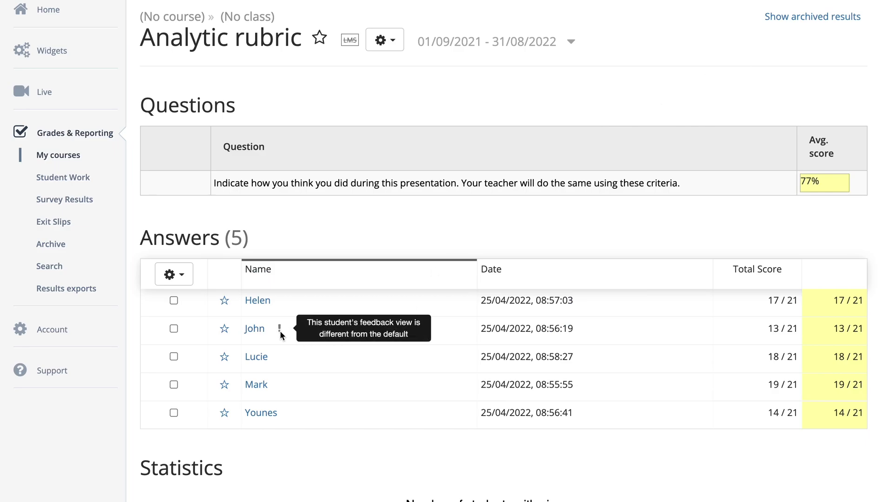